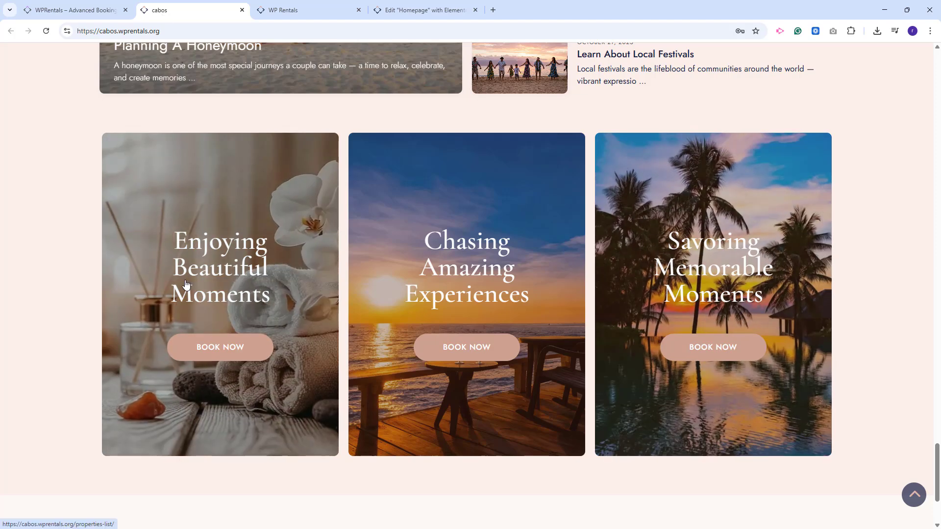
# Step: Go to the homepage's Elementor editor and add a WpRentals Call to Action widget to each of the three empty Action Boxes containers
pyautogui.hotkey('ctrl', 'Tab')
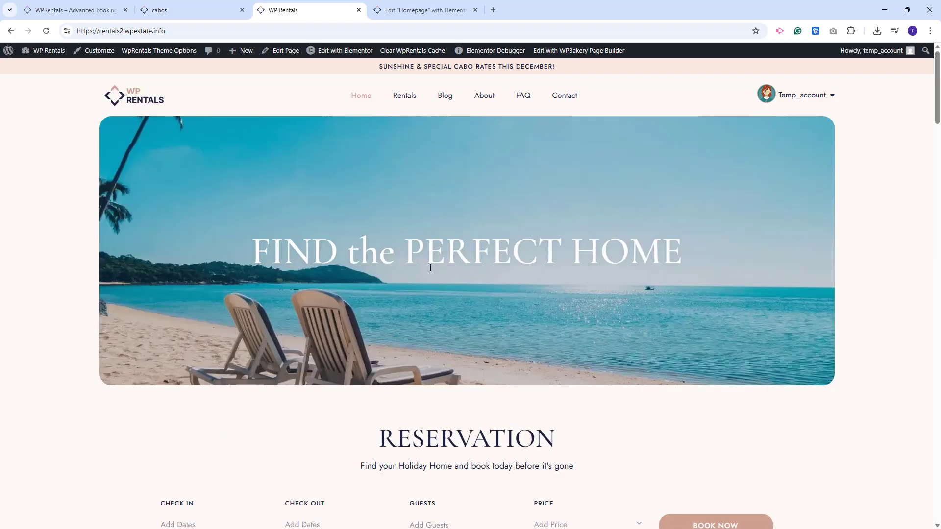
pyautogui.scroll(-4, 430, 268)
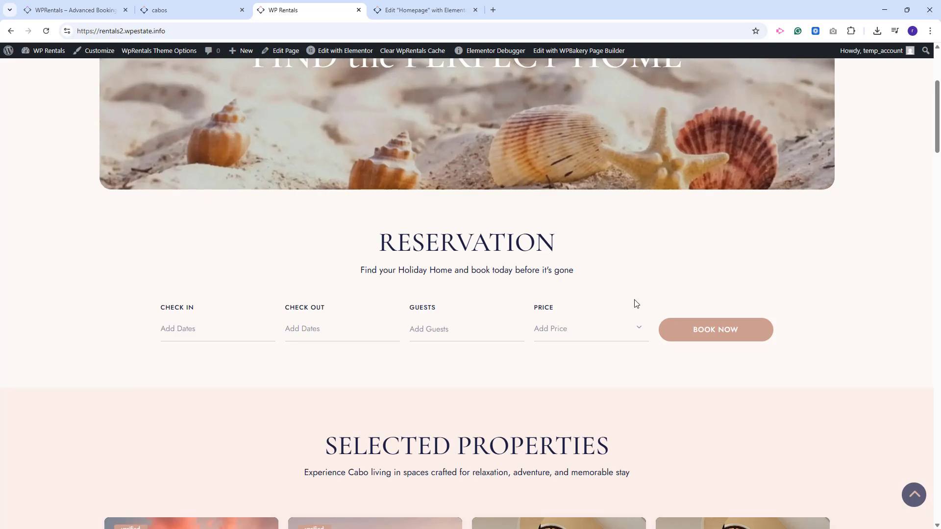
pyautogui.scroll(-4, 745, 307)
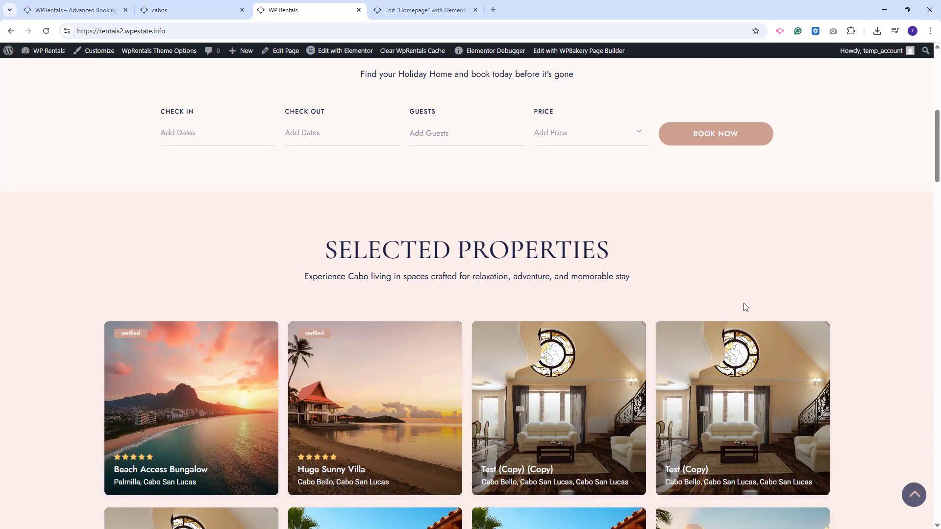
pyautogui.moveTo(938, 145); pyautogui.dragTo(939, 476)
pyautogui.moveTo(356, 60)
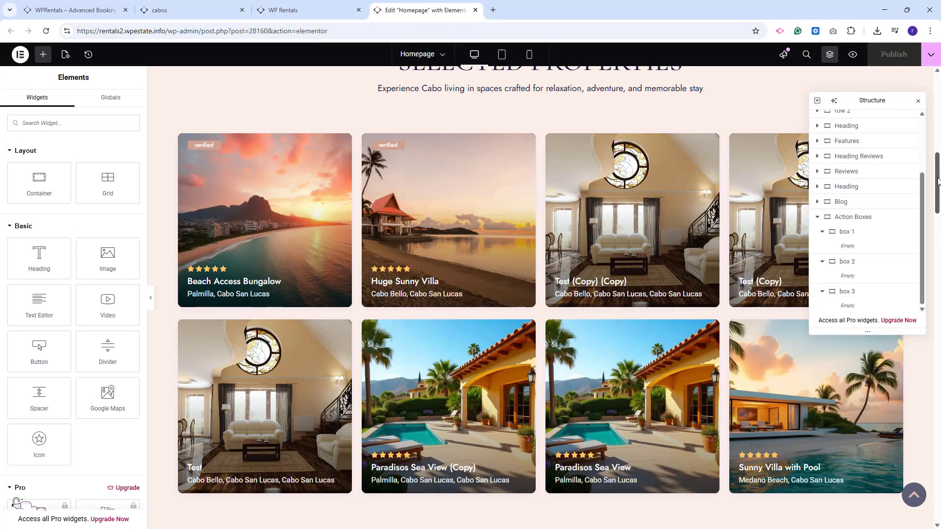
pyautogui.moveTo(938, 183); pyautogui.dragTo(940, 486)
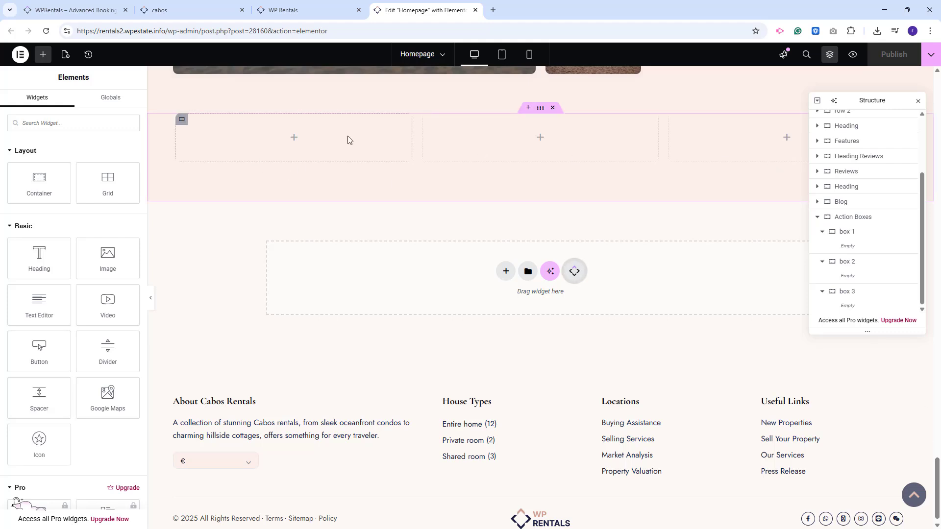
pyautogui.click(55, 123)
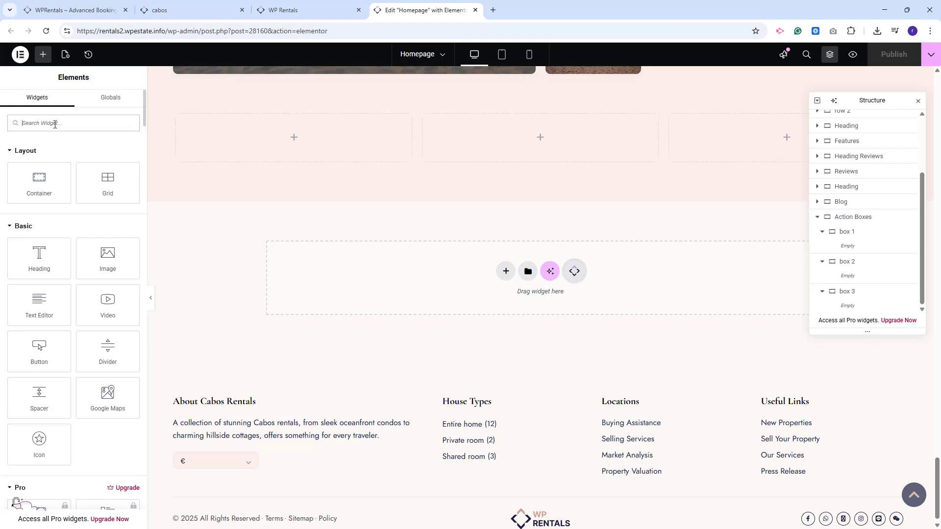
pyautogui.write('call')
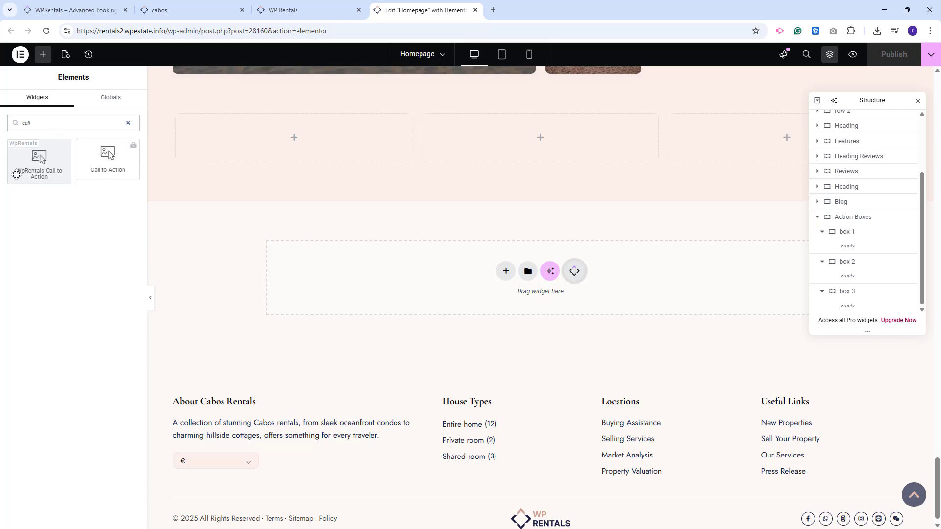
pyautogui.click(30, 166)
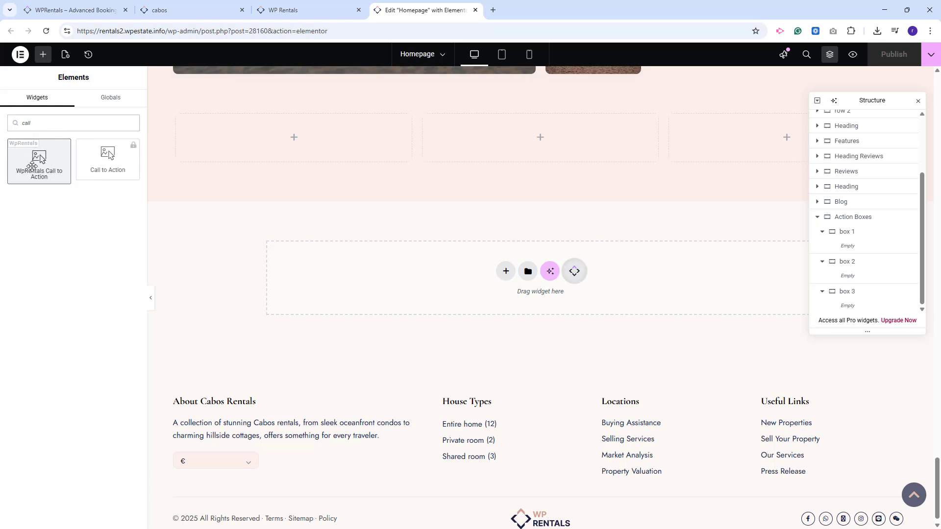
pyautogui.write('call')
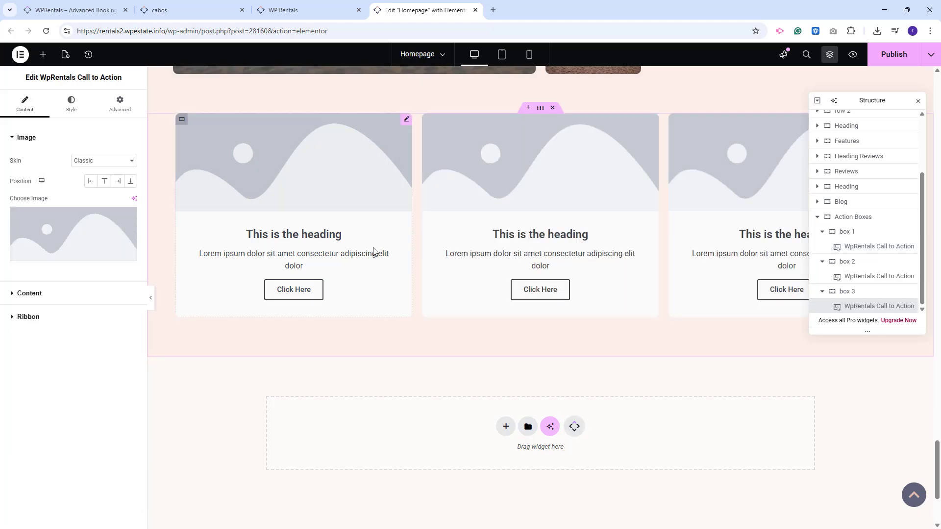
# Step: Set the skin of the call to action widget in box 1 to Cover
pyautogui.click(375, 232)
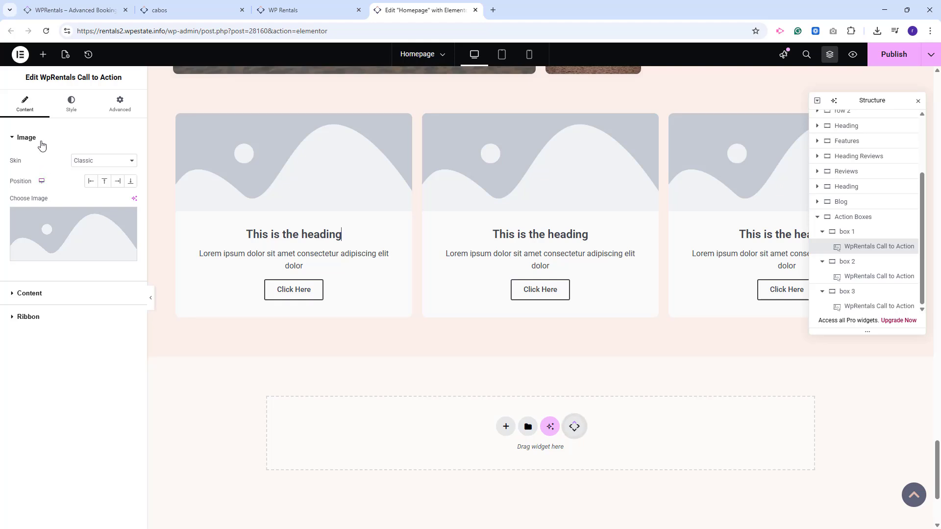
pyautogui.click(100, 165)
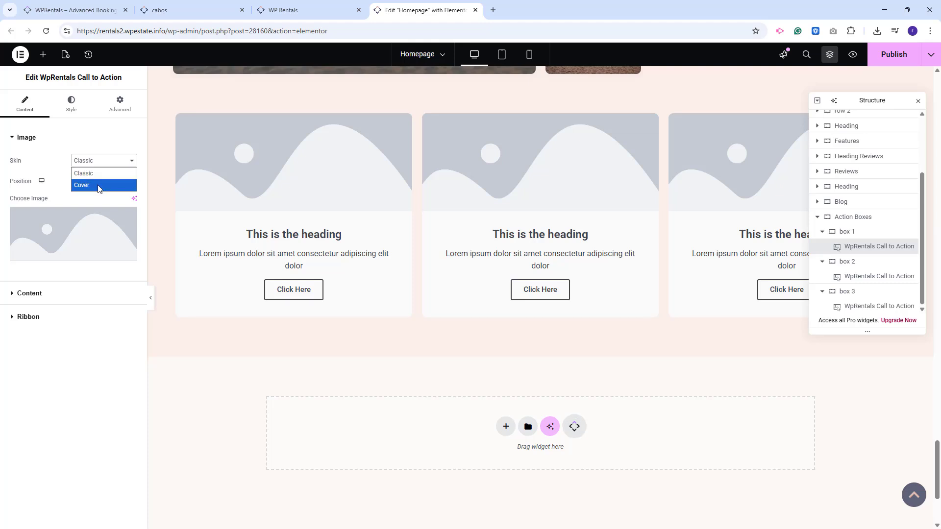
pyautogui.click(97, 184)
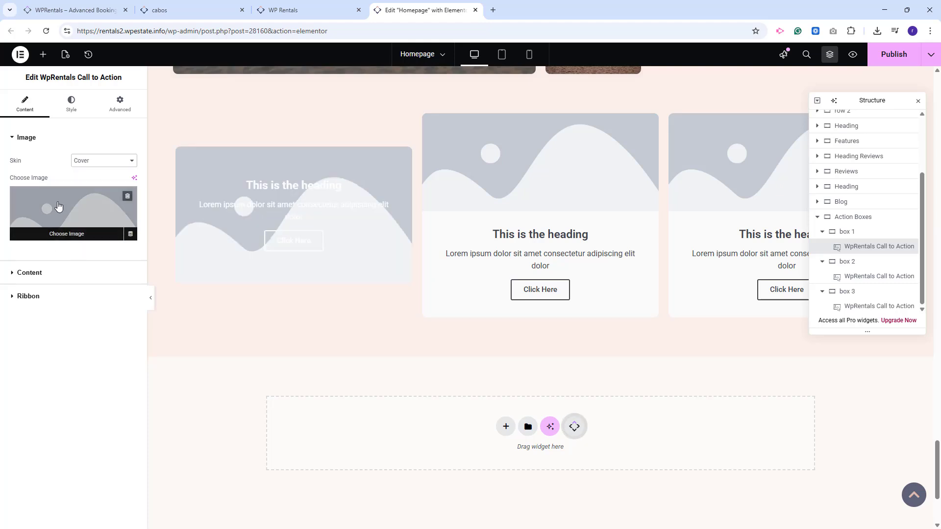
# Step: Use the massage-therapy-webp picture from the media library as the image of box 1, keeping the Full resolution
pyautogui.click(83, 238)
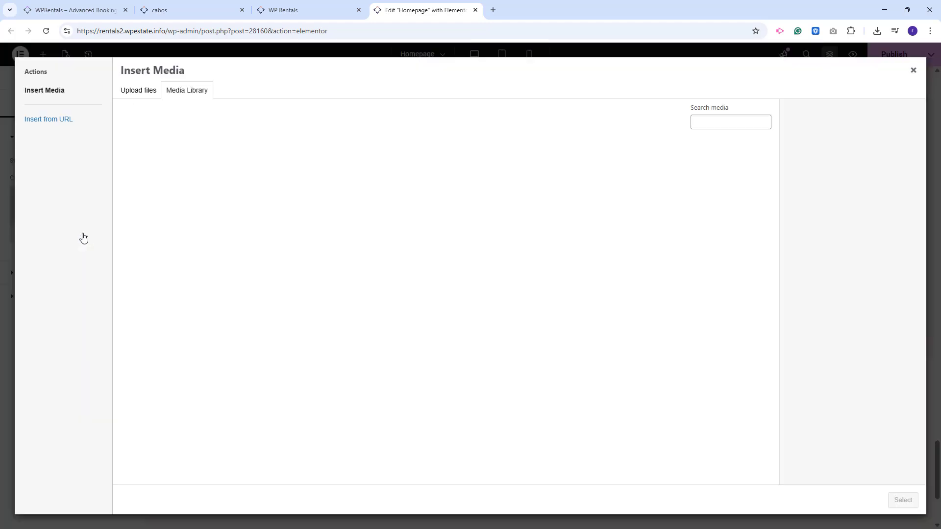
pyautogui.click(141, 91)
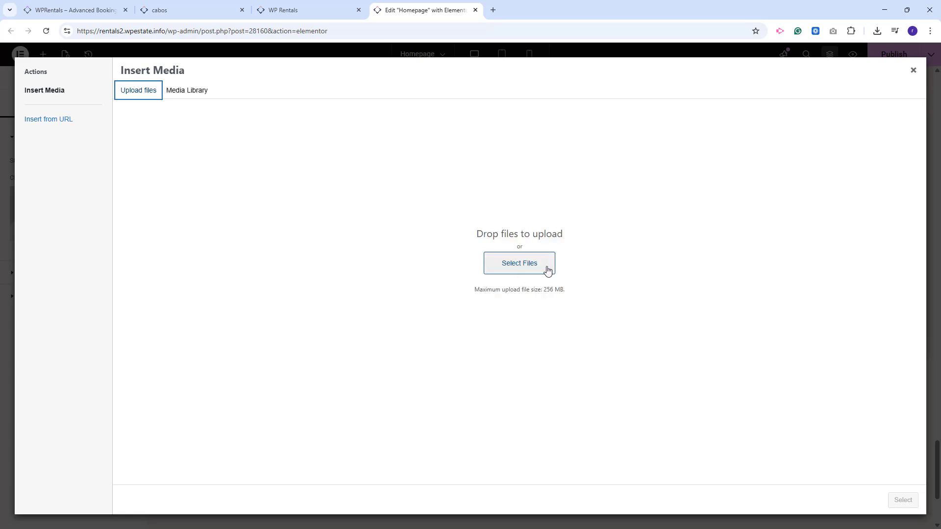
pyautogui.click(186, 90)
pyautogui.scroll(-3, 594, 244)
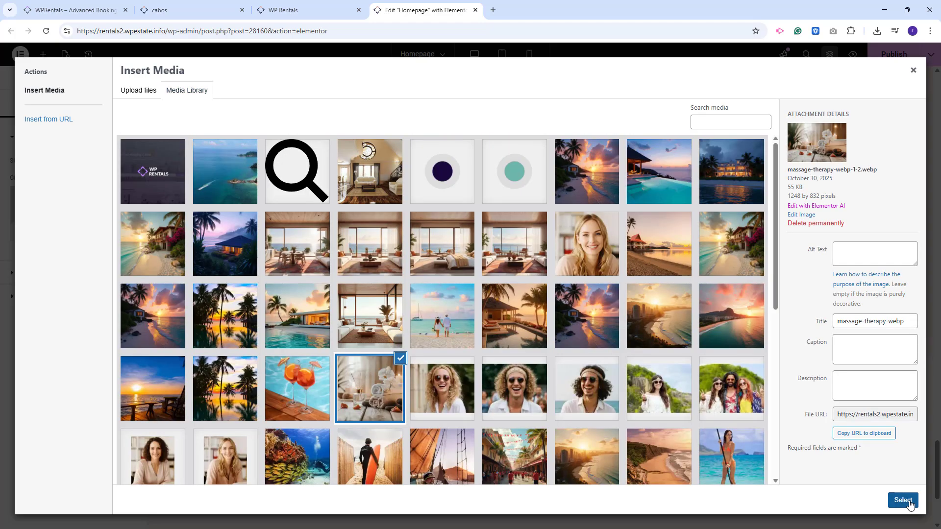
pyautogui.click(903, 500)
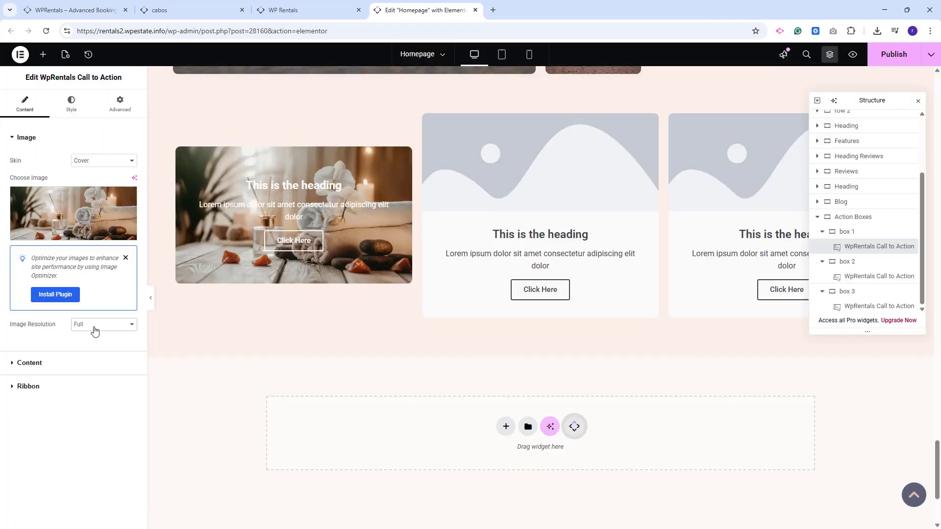
pyautogui.click(92, 330)
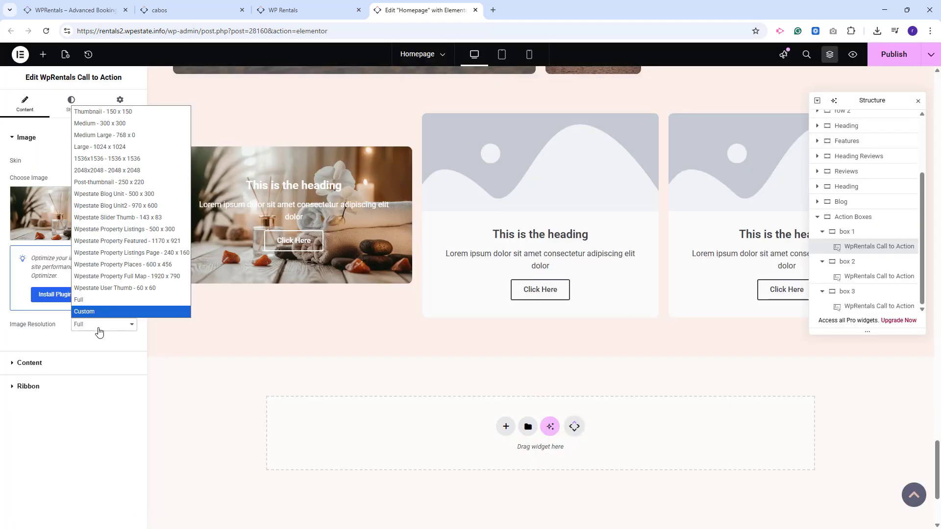
pyautogui.click(98, 332)
# Step: Set the title of the box 1 call to action to "Enjoying Beautiful Moments" with the H5 HTML tag
pyautogui.click(40, 364)
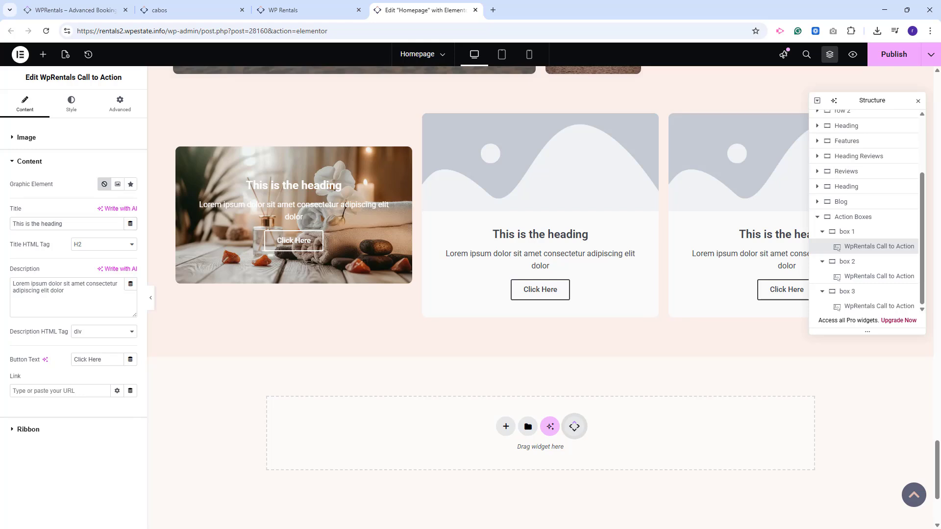
pyautogui.click(110, 250)
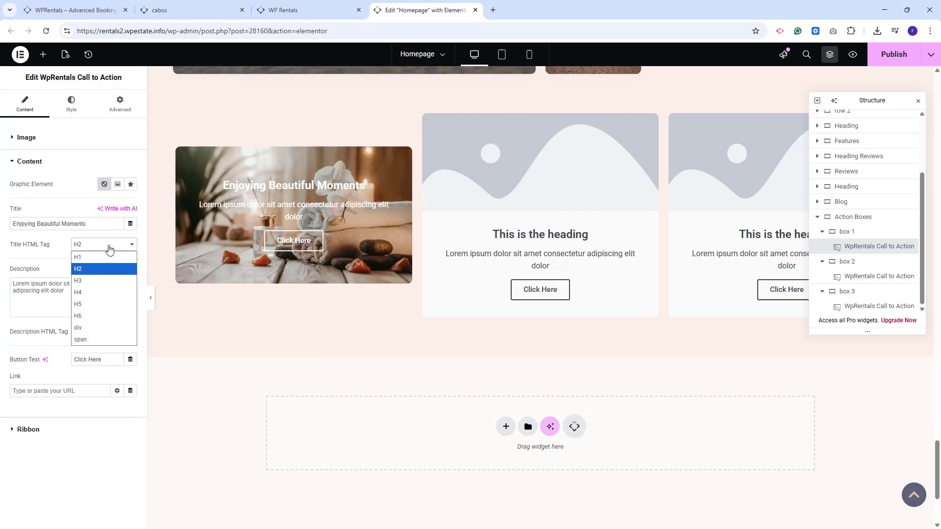
pyautogui.click(100, 304)
# Step: Remove the placeholder description from the box 1 call to action and set its button text to "Book now"
pyautogui.moveTo(65, 292); pyautogui.dragTo(12, 284)
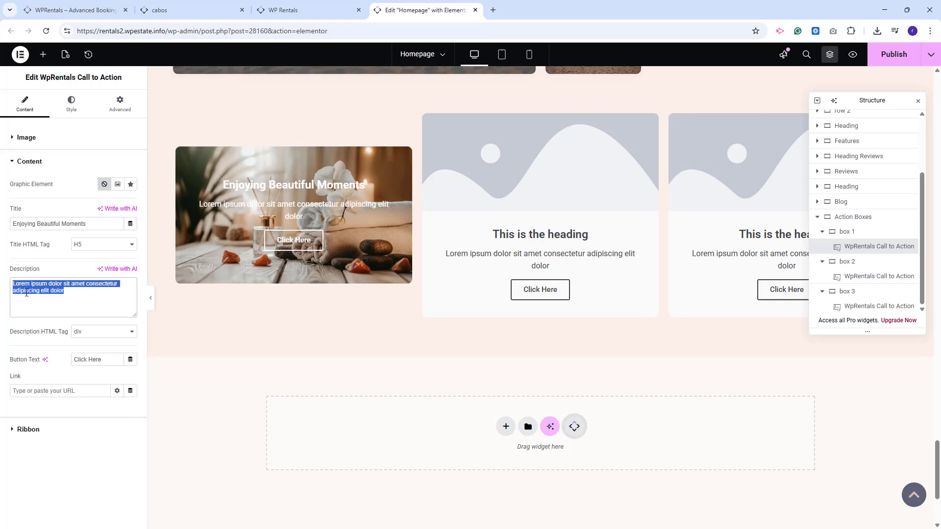
pyautogui.press('BackSpace')
pyautogui.press('Tab')
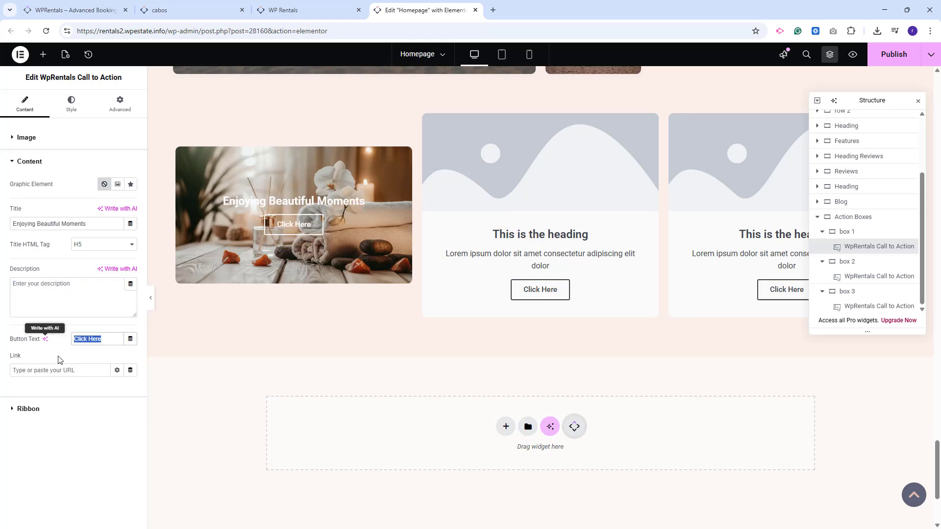
pyautogui.write('Book now')
# Step: Link the box 1 call to action to /properties-list/ and apply the link on the Whole Box
pyautogui.click(65, 371)
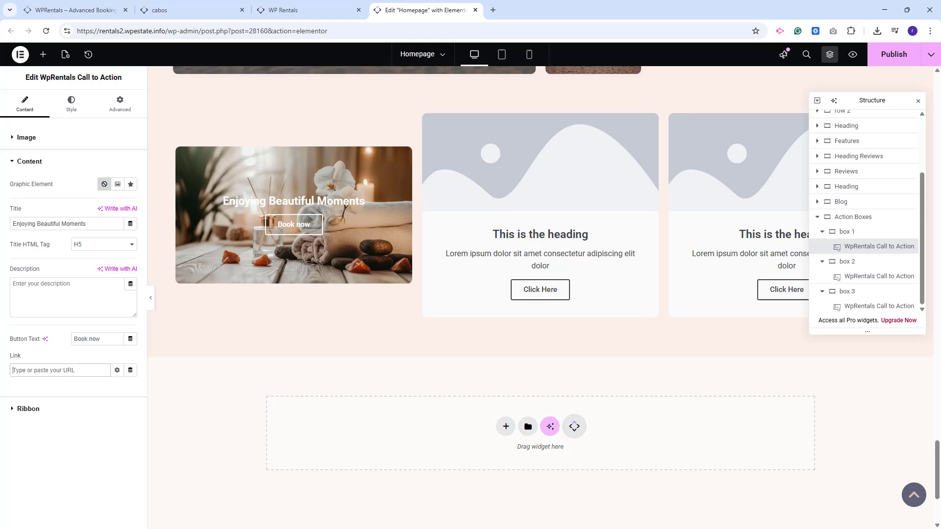
pyautogui.write('/properties-list/')
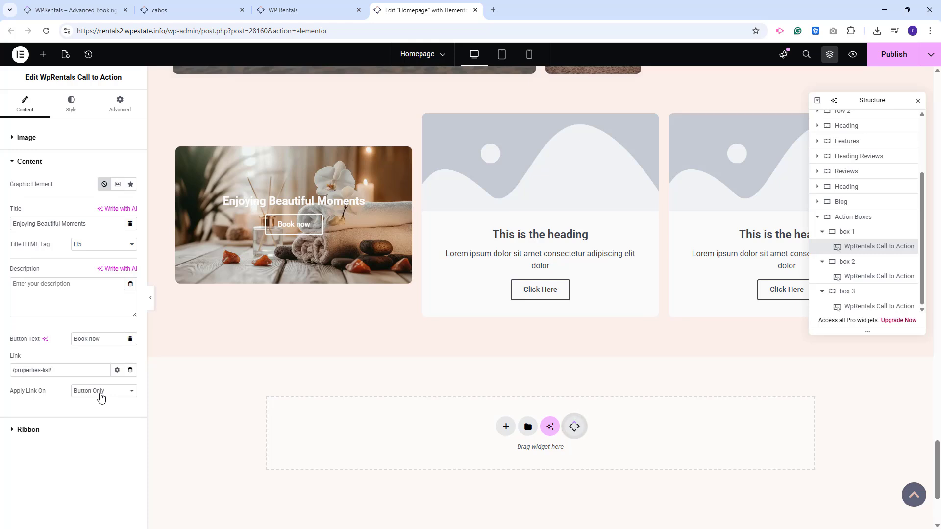
pyautogui.click(101, 397)
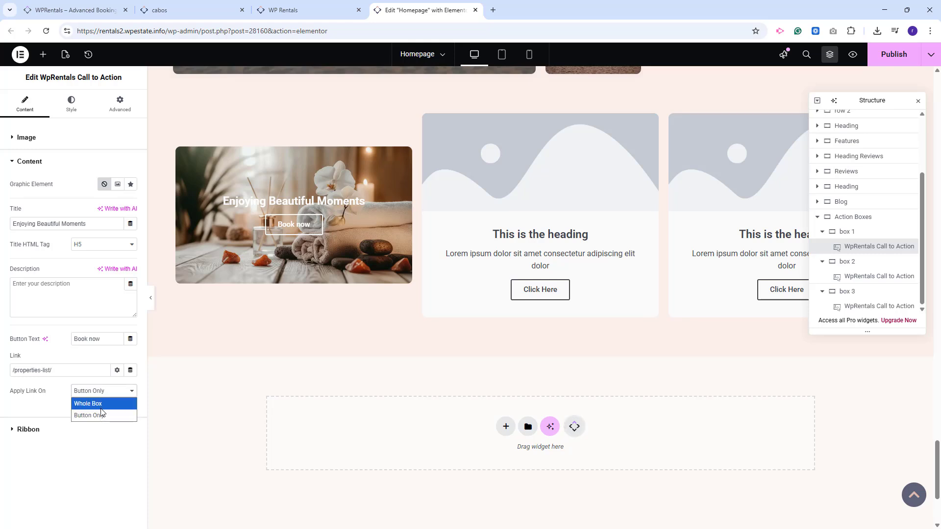
pyautogui.click(88, 403)
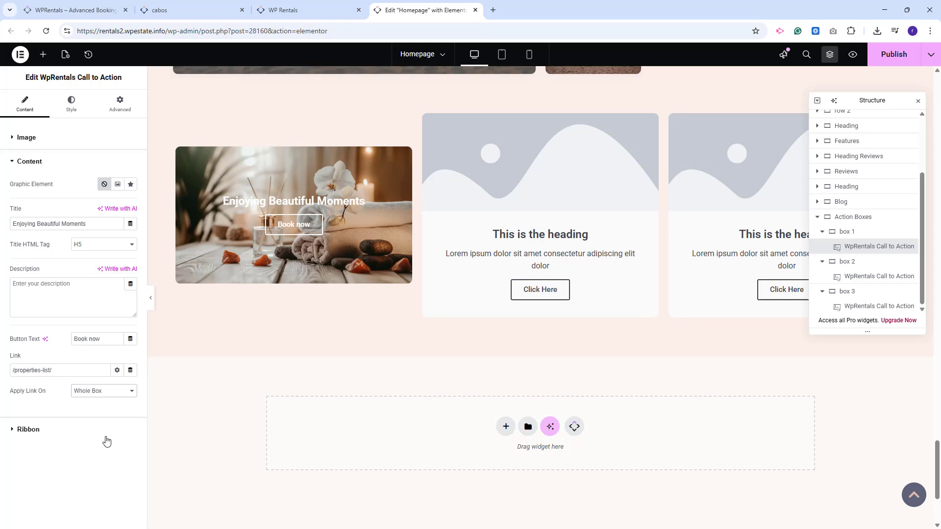
# Step: Add a ribbon titled "Exclusive" to the box 1 call to action
pyautogui.click(106, 440)
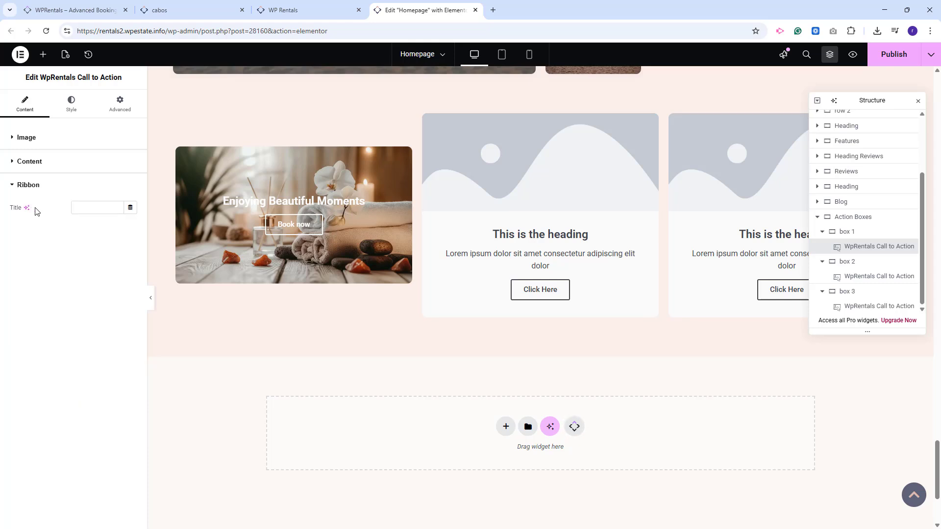
pyautogui.click(85, 207)
pyautogui.write('Exclusive')
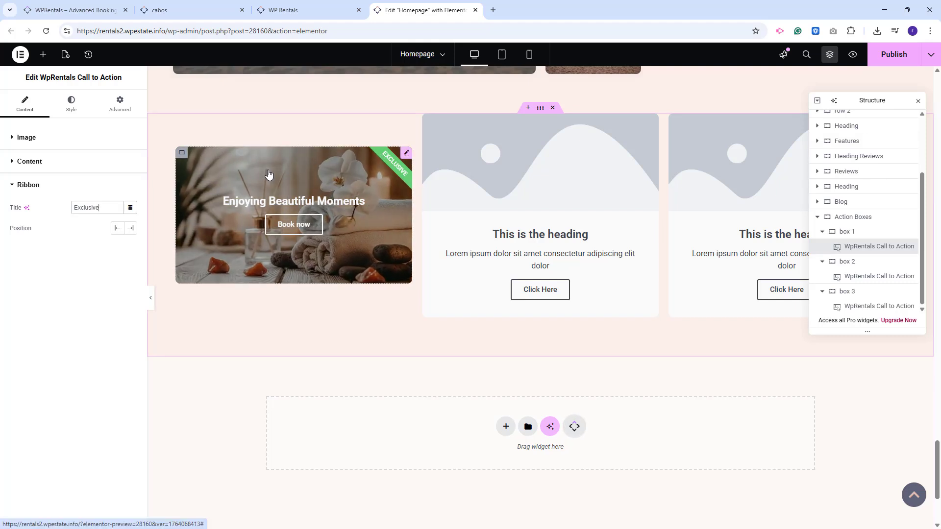
# Step: Style the box 1 call to action with a height of 660 px, Middle vertical position and 60 px padding on all sides
pyautogui.click(70, 106)
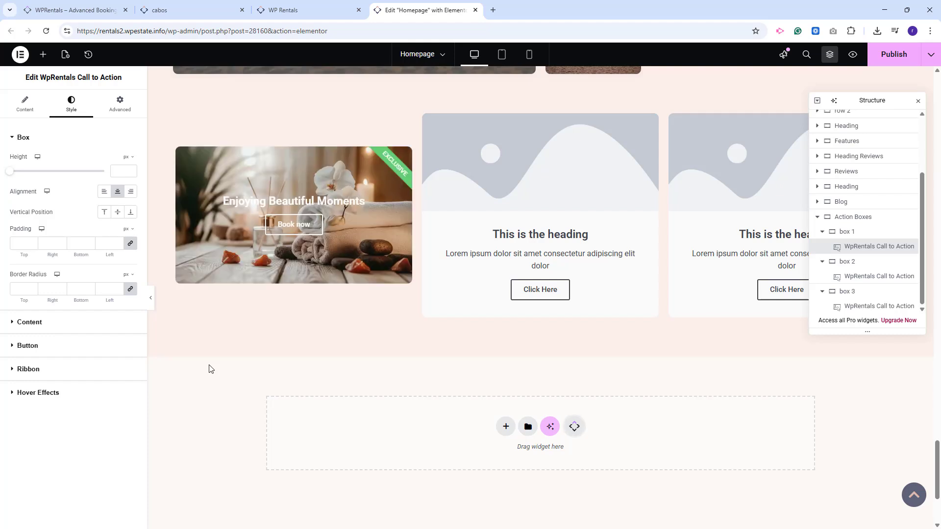
pyautogui.click(116, 171)
pyautogui.write('660')
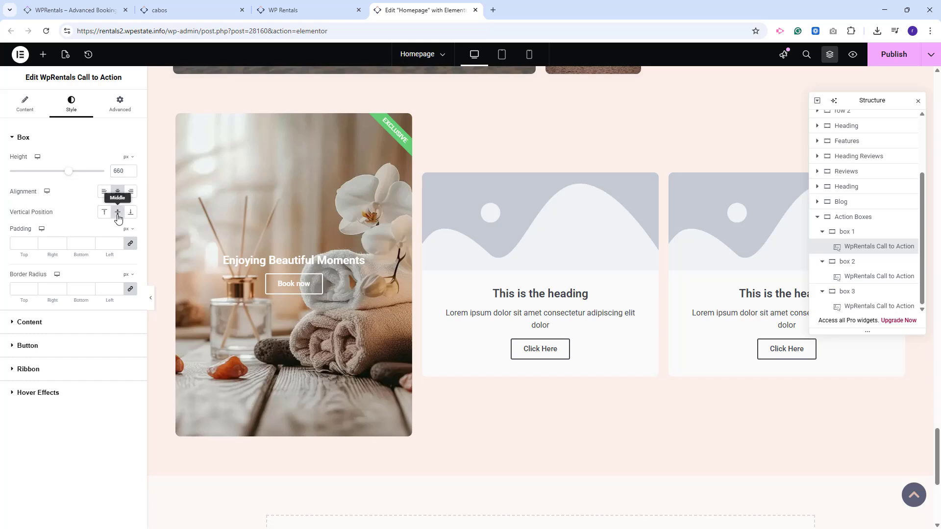
pyautogui.click(22, 244)
pyautogui.write('60')
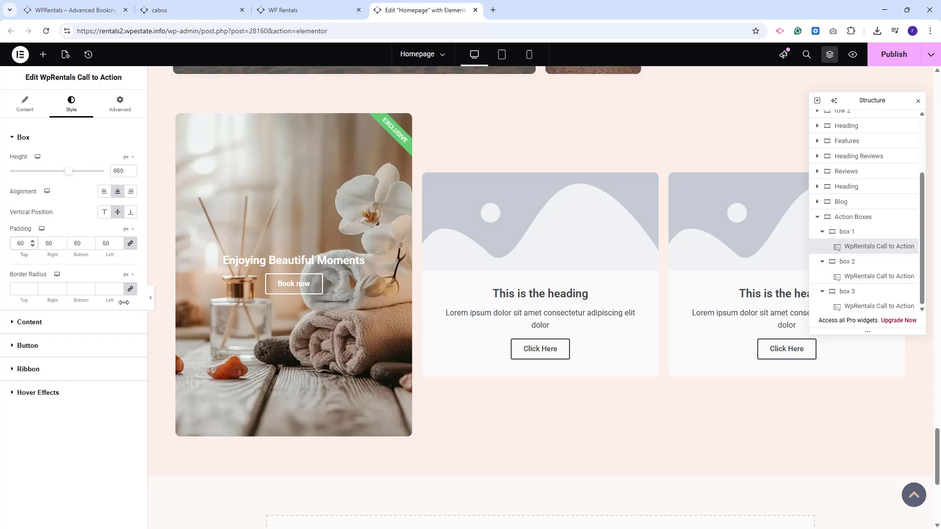
# Step: Set the box 1 call to action's title typography to Cormorant Garamond at 55 px with a lighter font weight
pyautogui.click(34, 322)
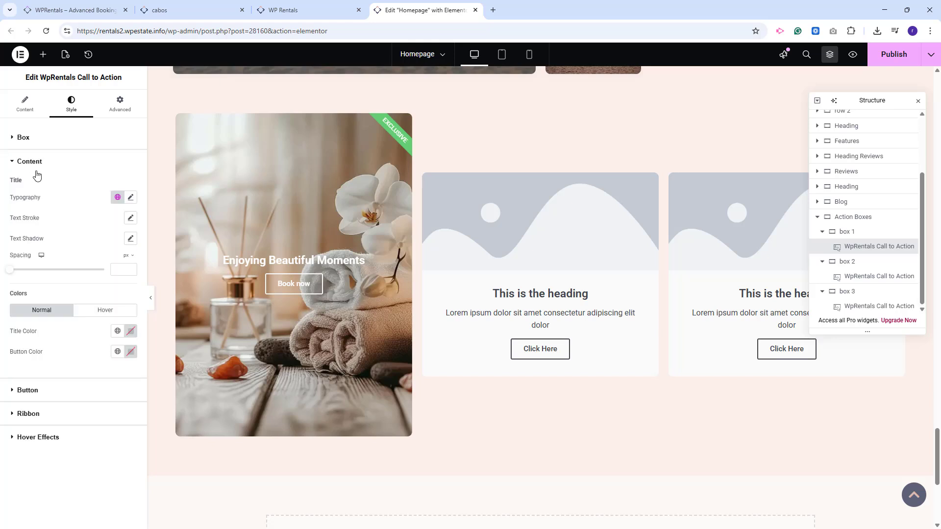
pyautogui.click(129, 199)
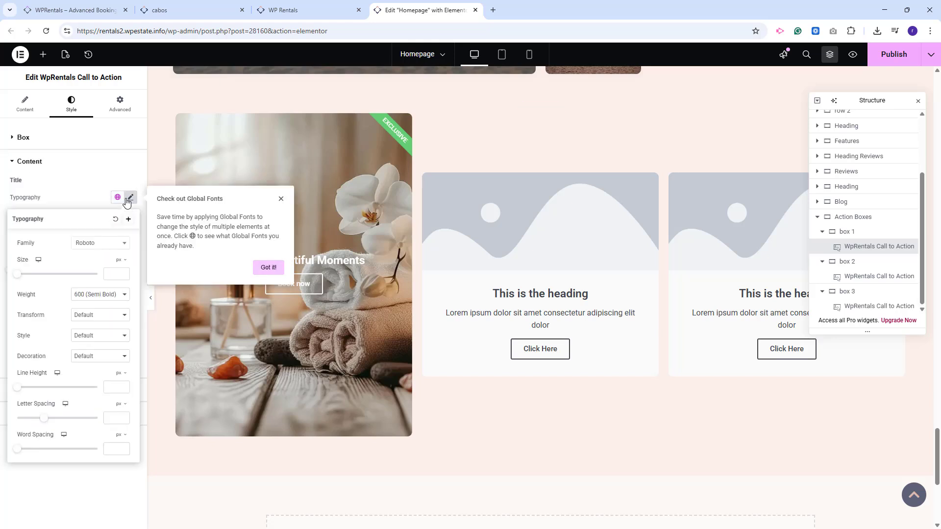
pyautogui.click(268, 267)
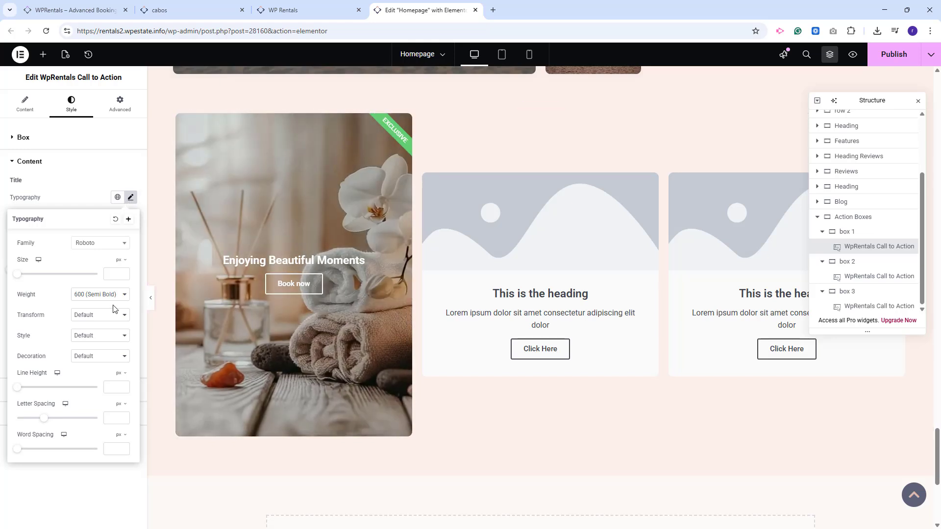
pyautogui.click(88, 244)
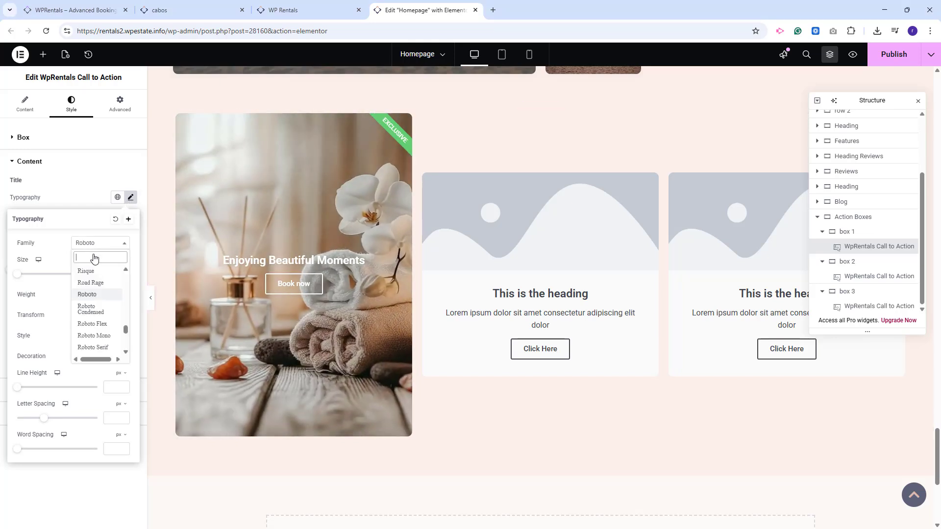
pyautogui.click(112, 276)
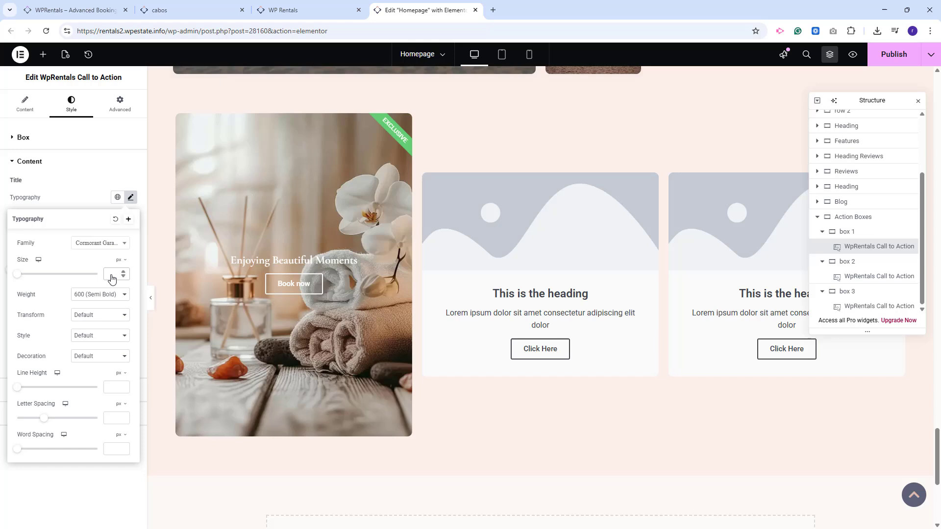
pyautogui.write('55')
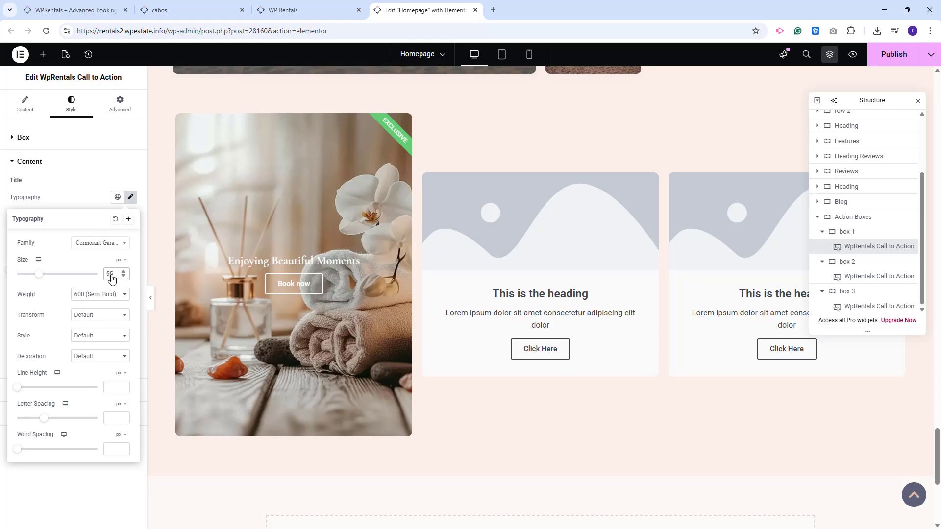
pyautogui.click(100, 294)
pyautogui.click(92, 356)
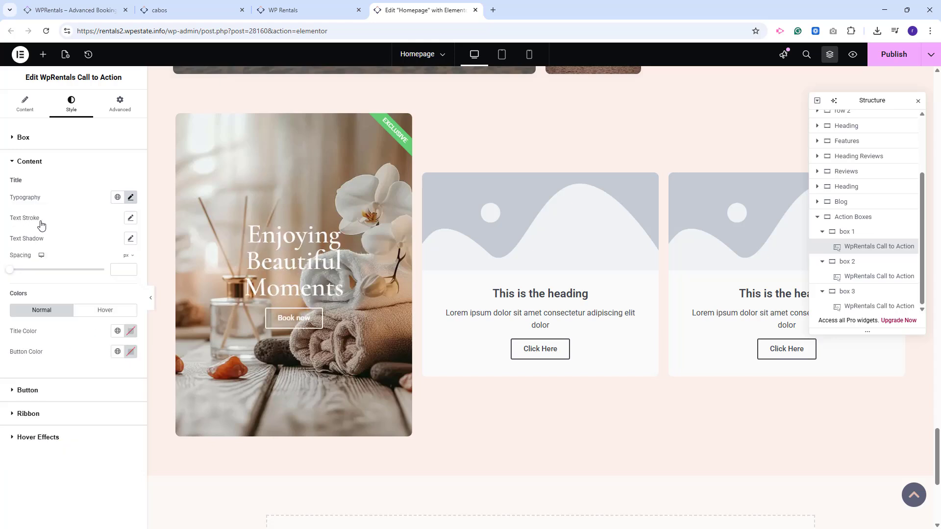
# Step: Set the spacing below the box 1 title to 55 px and check its normal and hover color options
pyautogui.click(119, 271)
pyautogui.write('55')
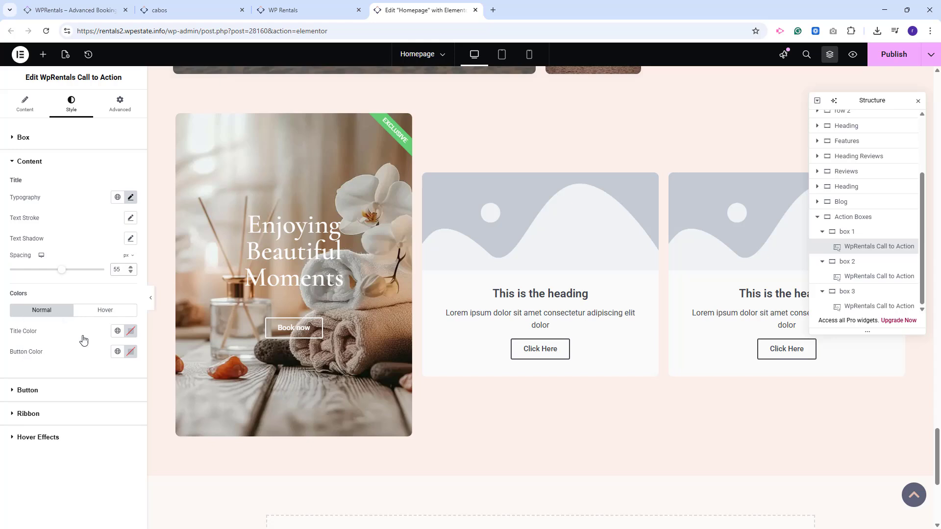
pyautogui.click(105, 314)
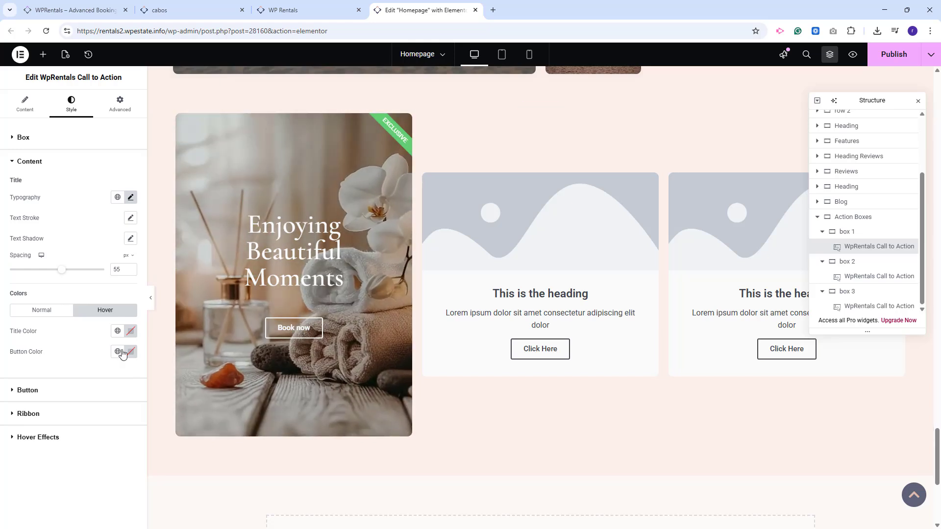
pyautogui.click(22, 166)
pyautogui.click(22, 169)
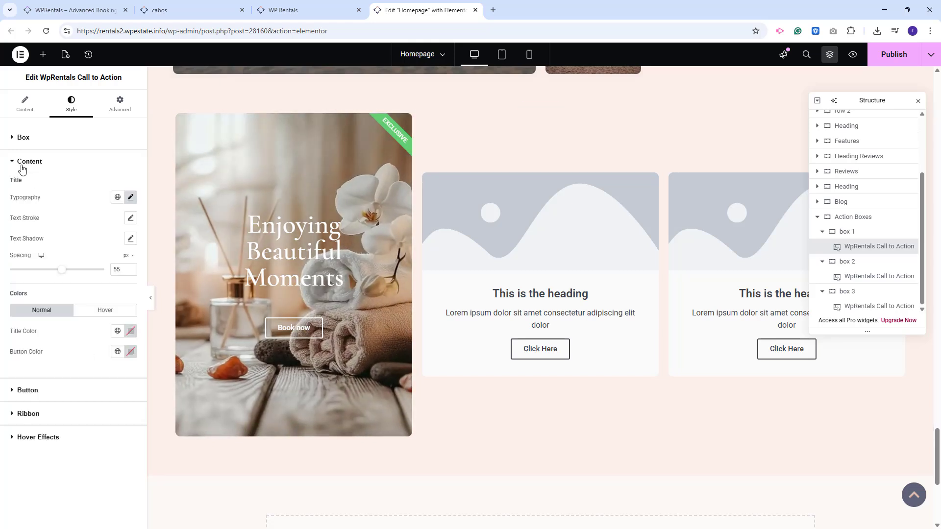
# Step: Style the box 1 button with 16 px Jost text, a white text color and a dusty pink background
pyautogui.click(28, 388)
pyautogui.click(131, 208)
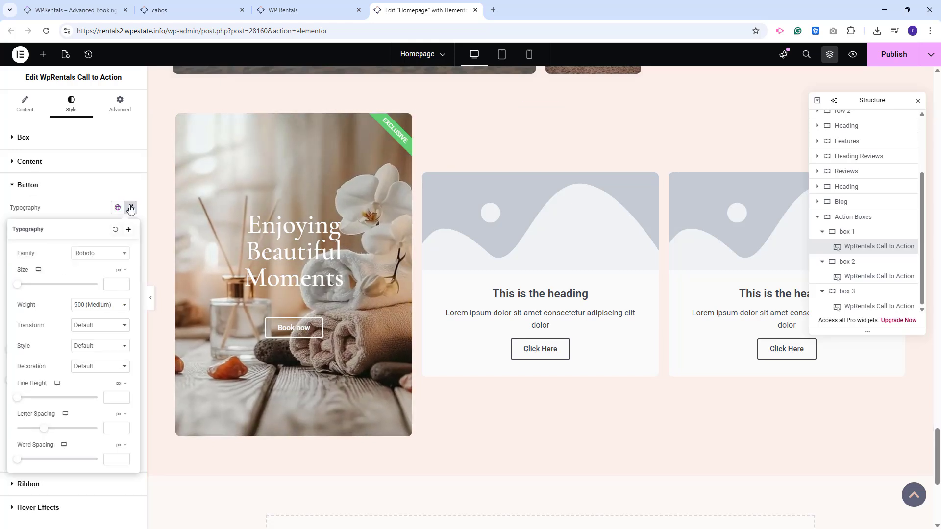
pyautogui.click(99, 255)
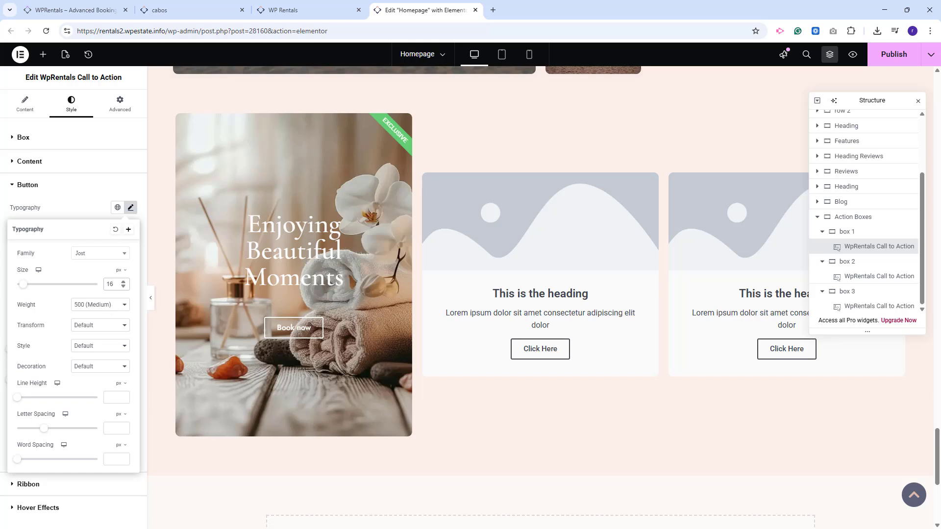
pyautogui.click(131, 269)
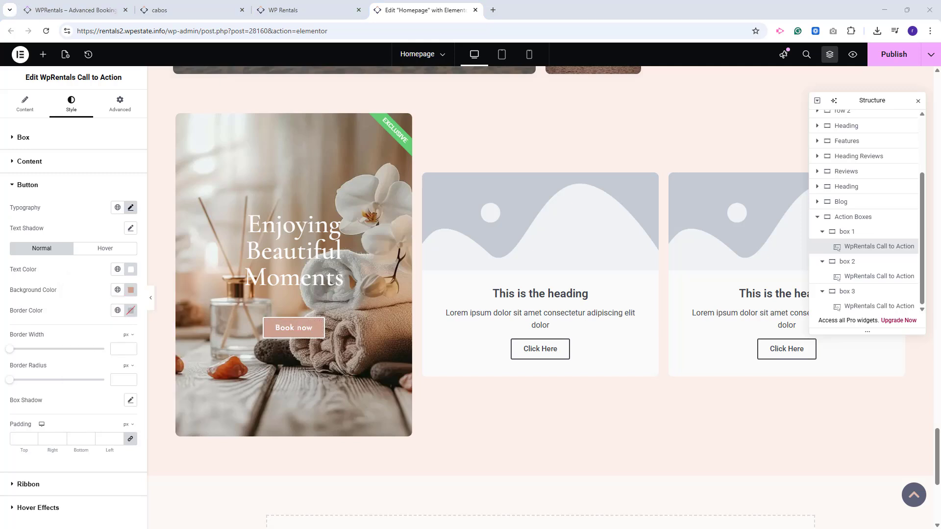
# Step: Give the box 1 button a 100 px border radius and padding of 20 px top and bottom, 60 px right and left
pyautogui.click(121, 378)
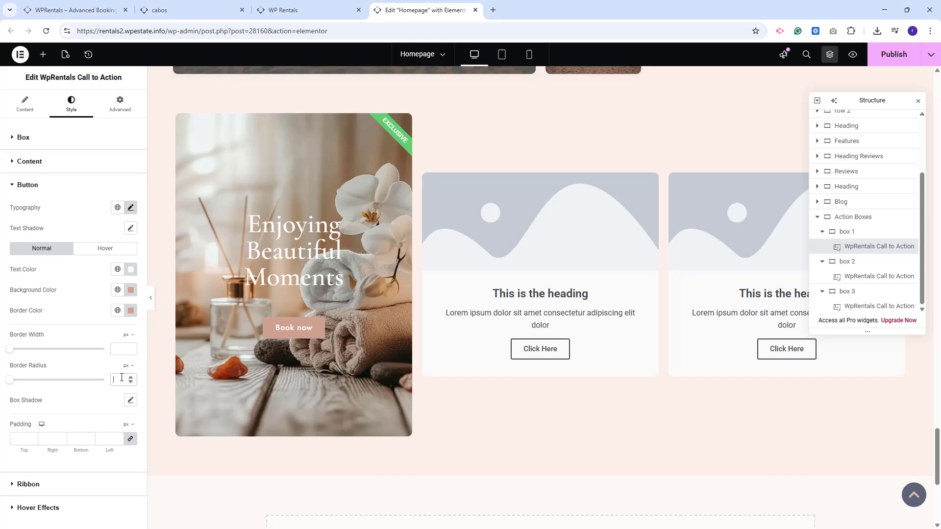
pyautogui.write('100')
pyautogui.click(22, 439)
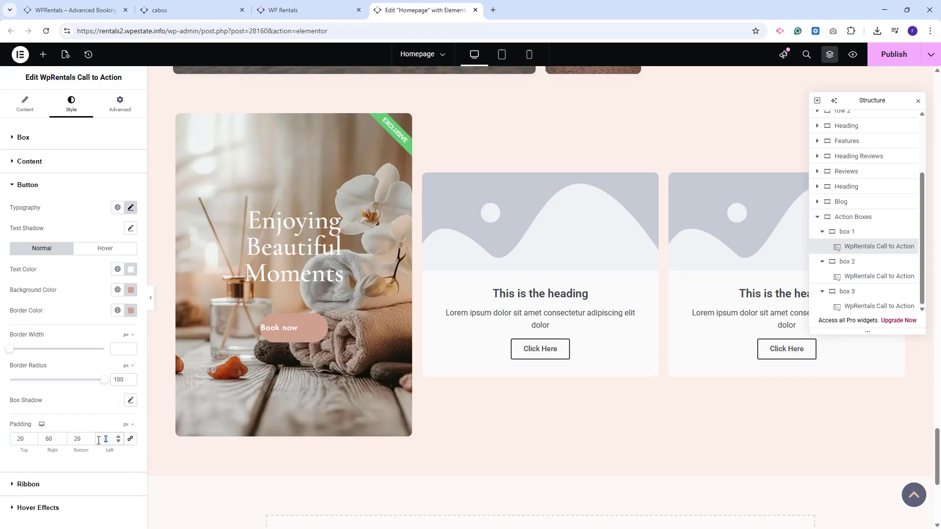
pyautogui.write('60')
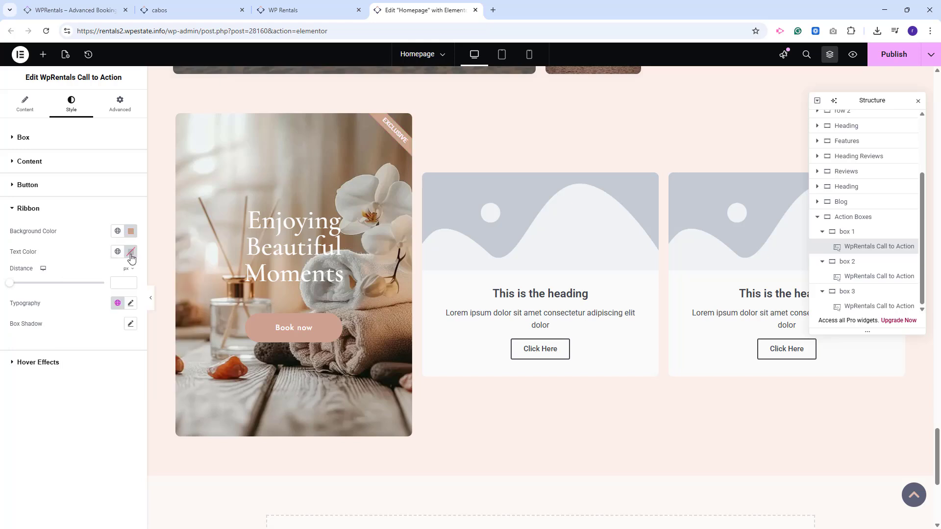
# Step: Color the box 1 ribbon's background dusty pink and set its distance to 46 px
pyautogui.moveTo(105, 282)
pyautogui.mouseDown()
pyautogui.moveTo(7, 288)
pyautogui.moveTo(97, 288)
pyautogui.mouseUp()
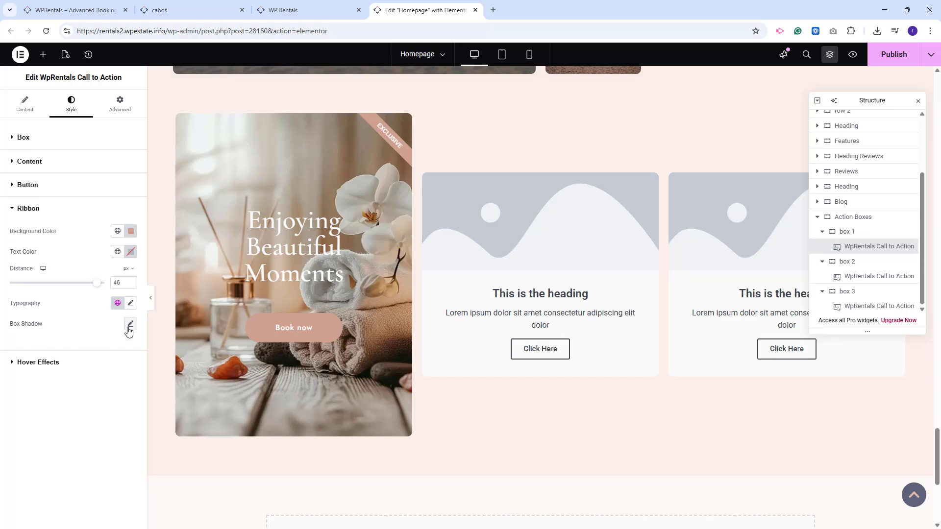
# Step: Set the content hover animation of the box 1 call to action to Slide Out Right
pyautogui.click(56, 365)
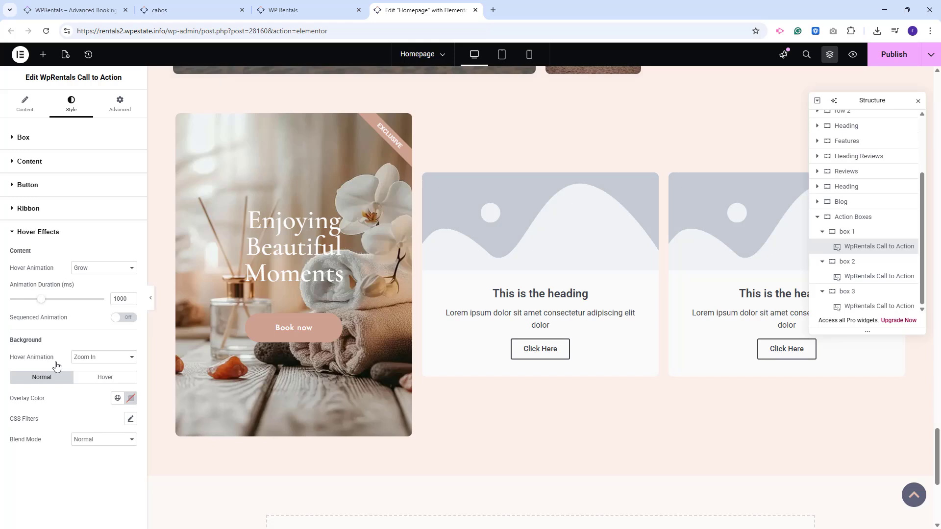
pyautogui.click(103, 267)
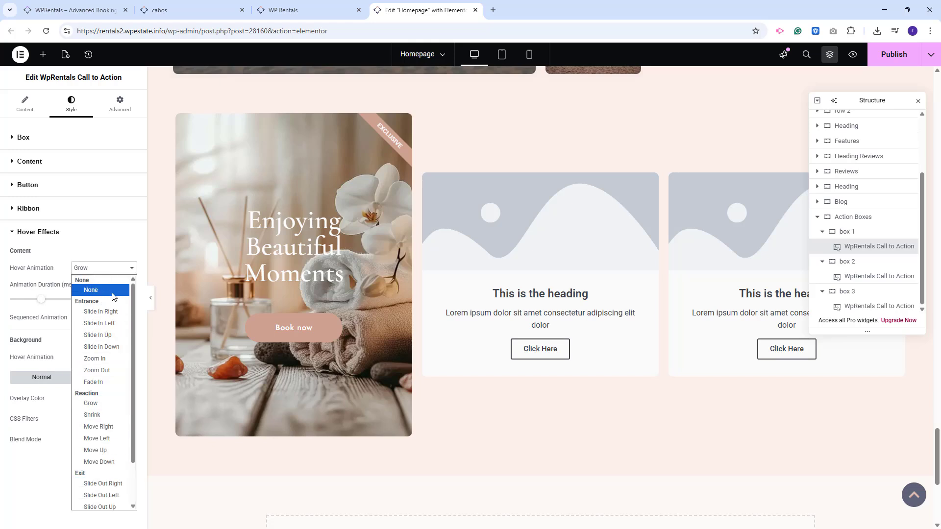
pyautogui.scroll(-1, 106, 442)
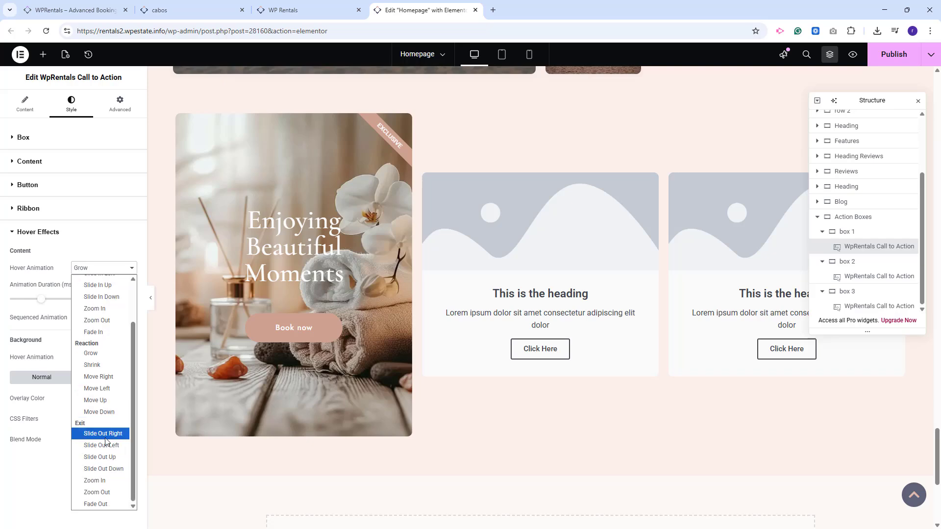
pyautogui.click(103, 434)
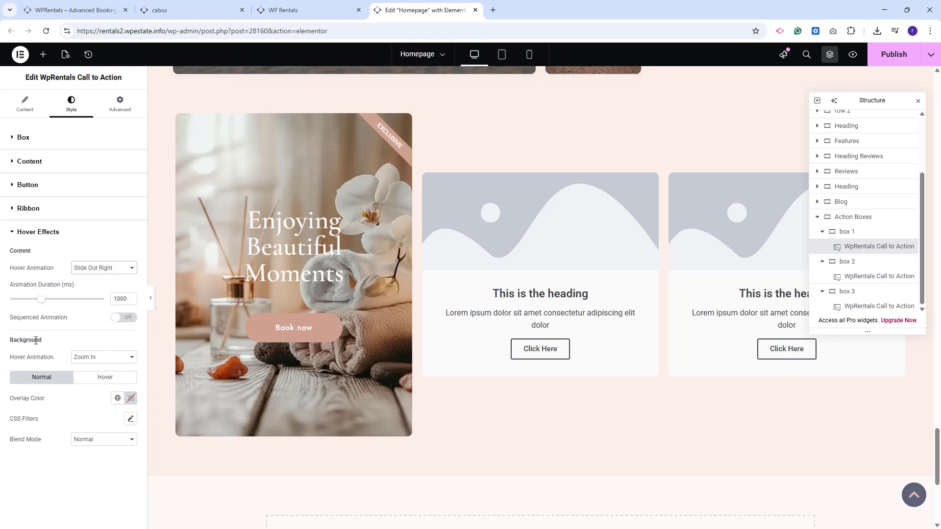
# Step: Apply the overlay color #552C1D57 to the normal-state background of the box 1 call to action
pyautogui.click(107, 380)
pyautogui.click(49, 378)
pyautogui.click(130, 398)
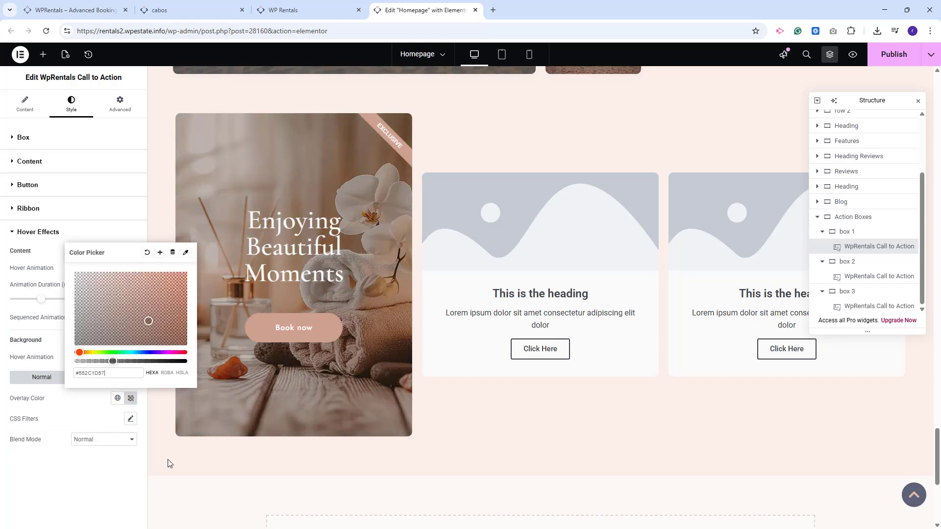
pyautogui.click(107, 451)
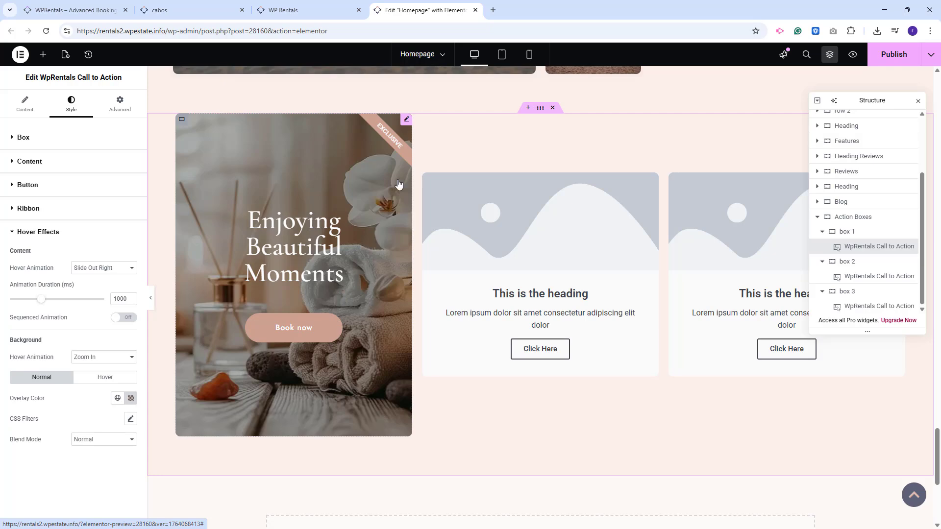
pyautogui.click(268, 143)
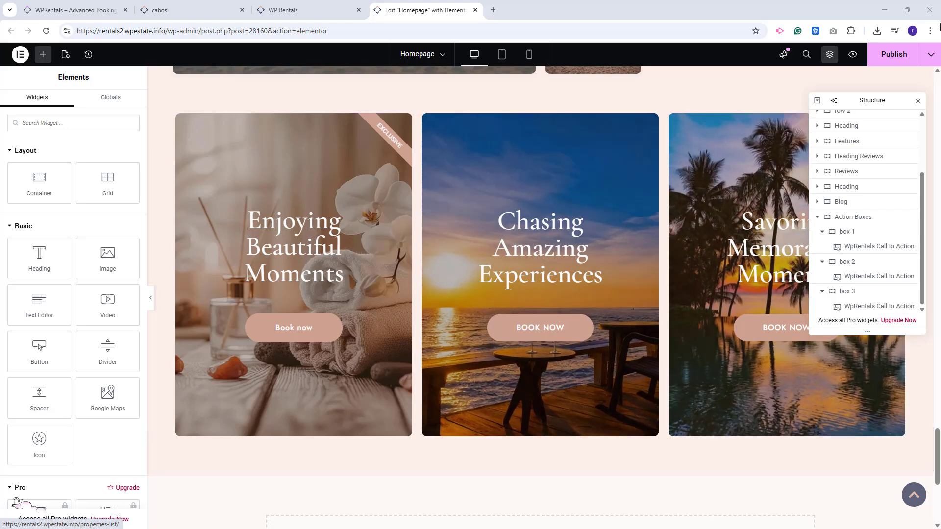
# Step: Review the three call-to-action boxes on the live WP Rentals homepage and switch to the main.wprentals.org page
pyautogui.hotkey('ctrl', 'shift', 'Tab')
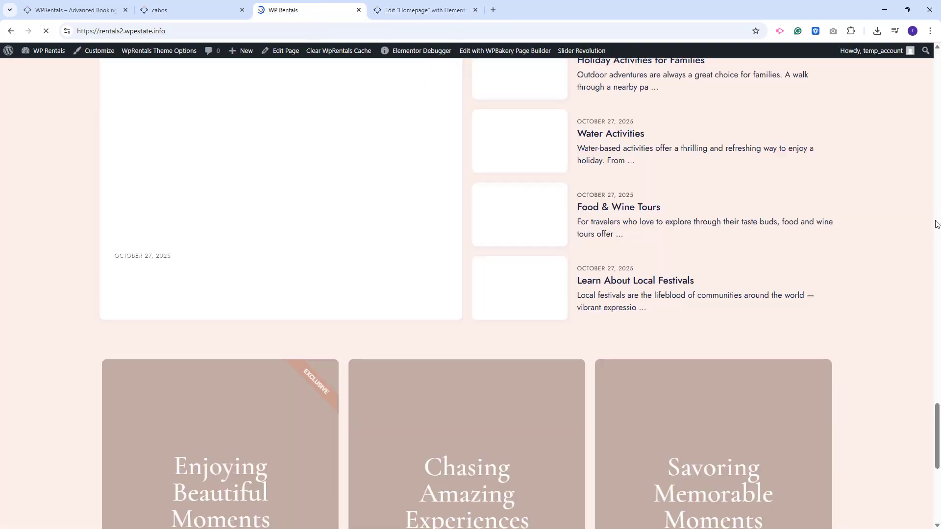
pyautogui.scroll(-5, 936, 224)
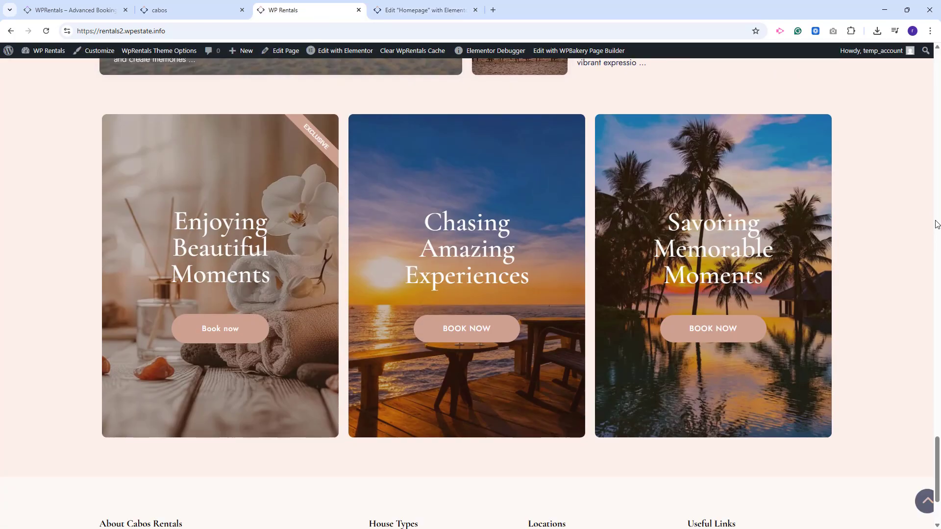
pyautogui.scroll(-1, 936, 224)
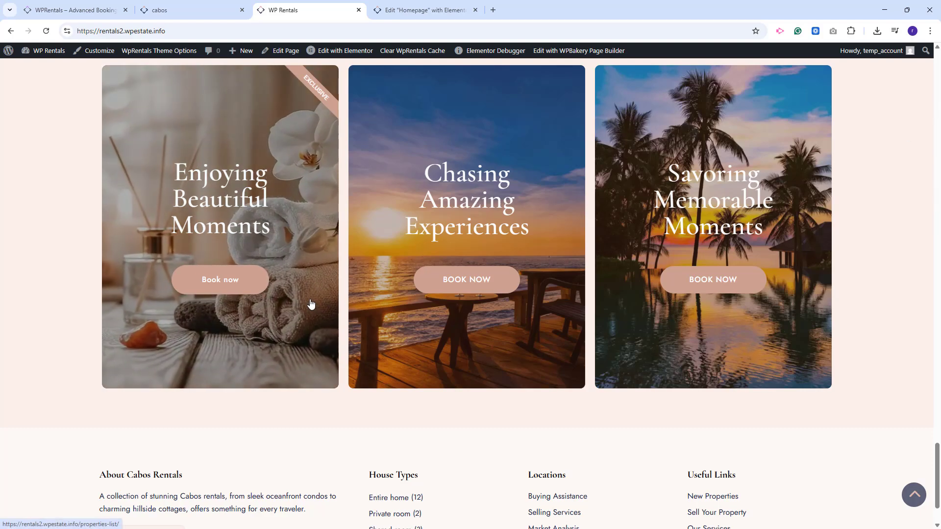
pyautogui.hotkey('ctrl', '1')
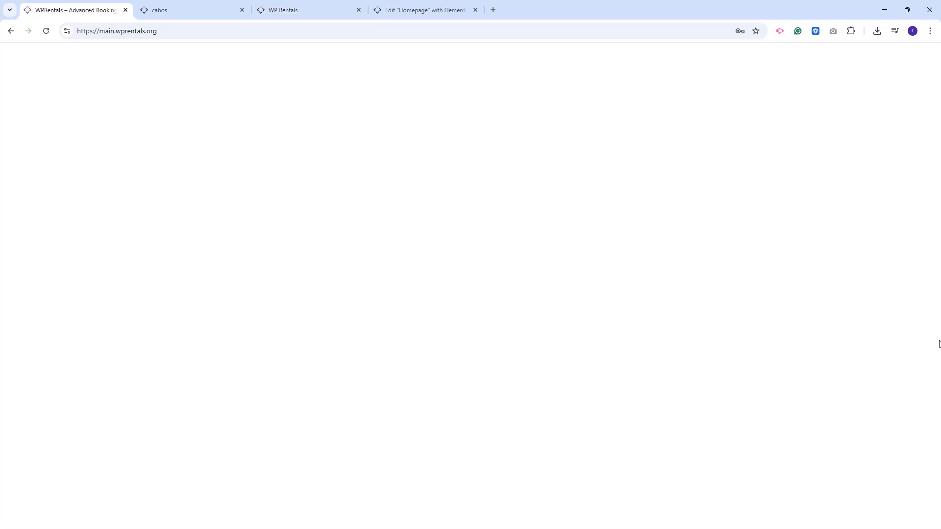